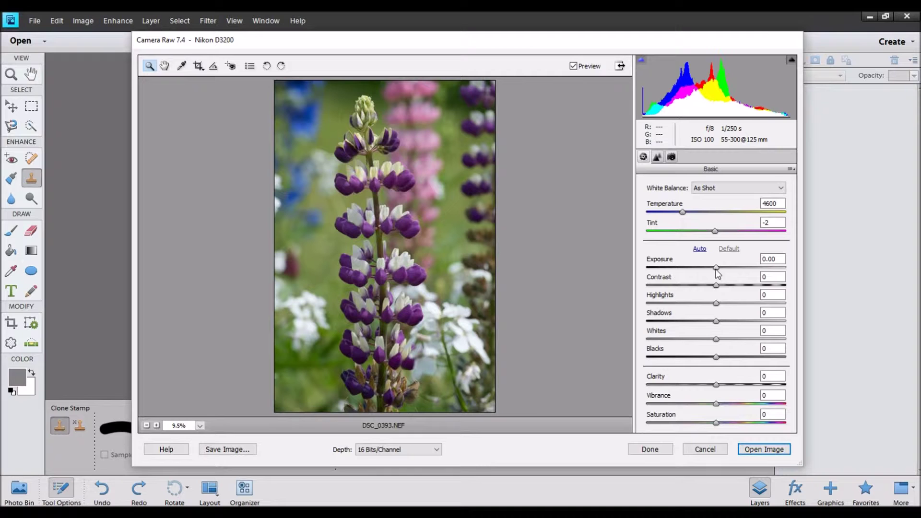
# Raise the photo's contrast to +20 in the Camera Raw basic adjustments
pyautogui.moveTo(716, 285); pyautogui.dragTo(729, 286)
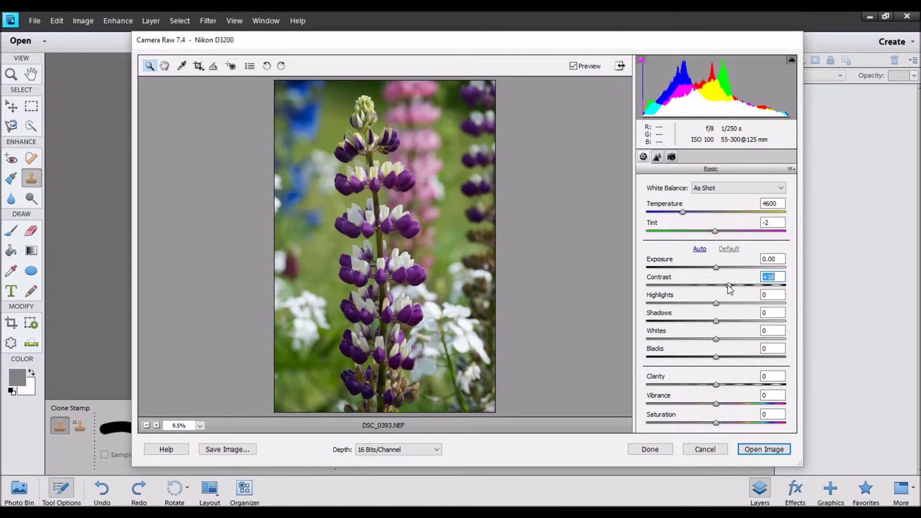
pyautogui.moveTo(729, 286); pyautogui.dragTo(731, 286)
# Try the highlights at +100 and bring them back close to zero
pyautogui.click(716, 303)
pyautogui.moveTo(717, 304); pyautogui.dragTo(790, 312)
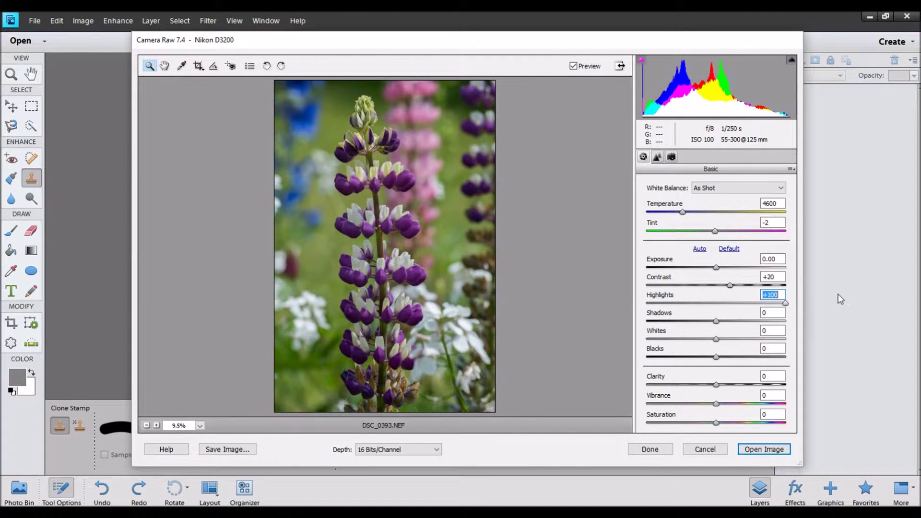
pyautogui.moveTo(786, 303); pyautogui.dragTo(719, 308)
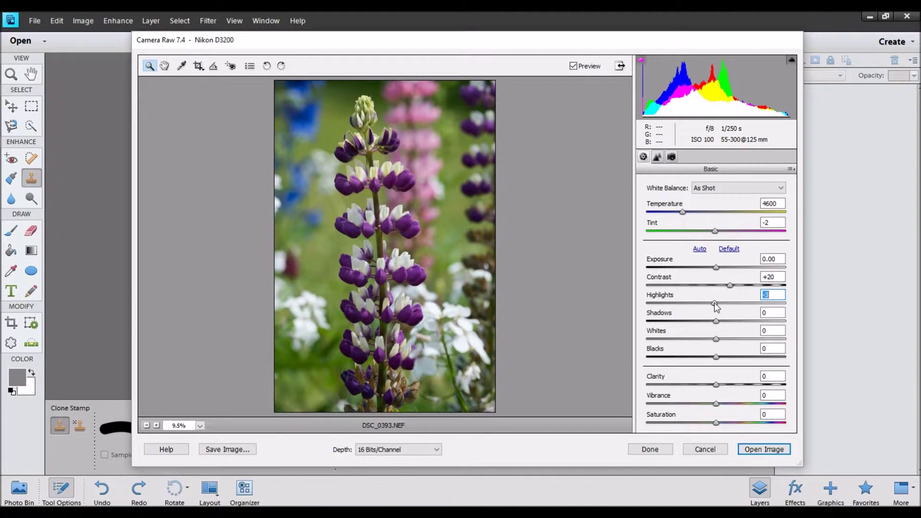
# Lower the raw photo's shadows to -60 and its blacks to -5
pyautogui.moveTo(720, 308); pyautogui.dragTo(677, 333)
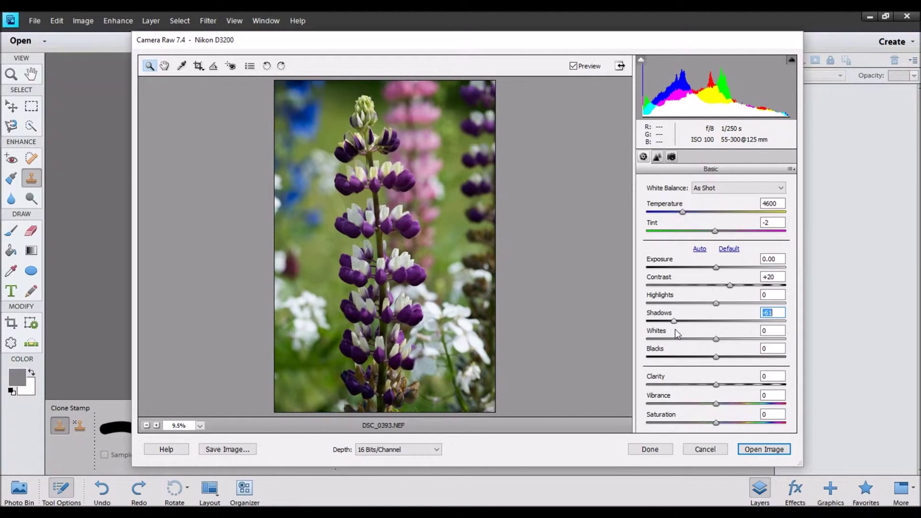
pyautogui.moveTo(678, 334); pyautogui.dragTo(676, 329)
pyautogui.moveTo(717, 357)
pyautogui.mouseDown()
pyautogui.moveTo(691, 357)
pyautogui.moveTo(714, 352)
pyautogui.mouseUp()
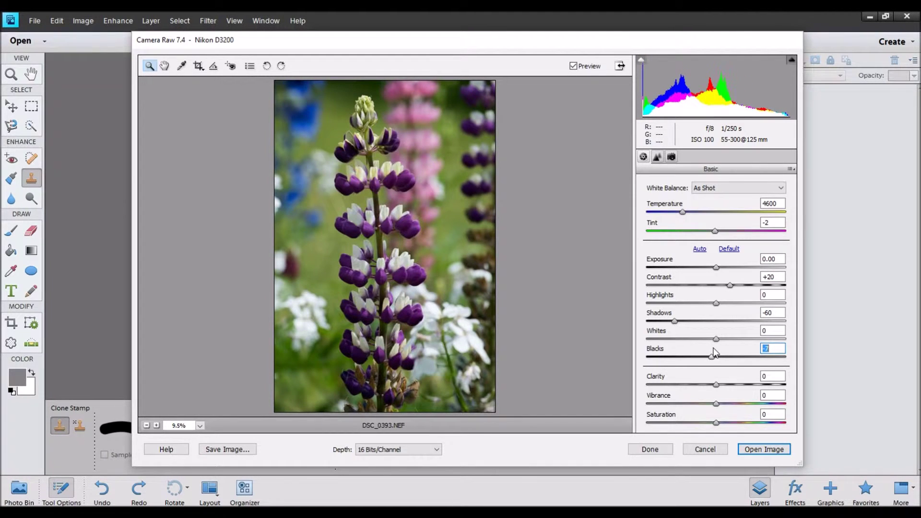
pyautogui.moveTo(714, 349); pyautogui.dragTo(717, 354)
# Raise the clarity to about +21 and open the raw photo in the editor
pyautogui.moveTo(719, 387); pyautogui.dragTo(730, 386)
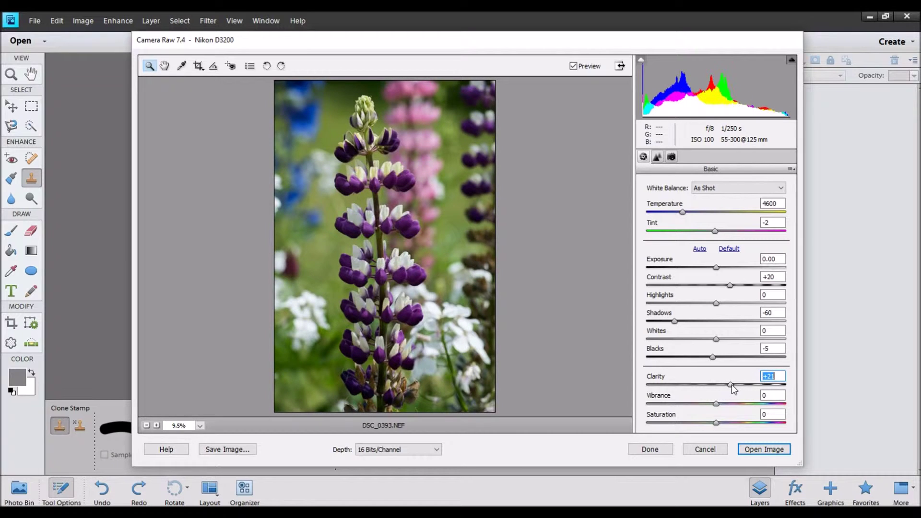
pyautogui.moveTo(732, 385)
pyautogui.mouseDown()
pyautogui.moveTo(828, 376)
pyautogui.moveTo(612, 383)
pyautogui.moveTo(730, 386)
pyautogui.mouseUp()
pyautogui.click(755, 448)
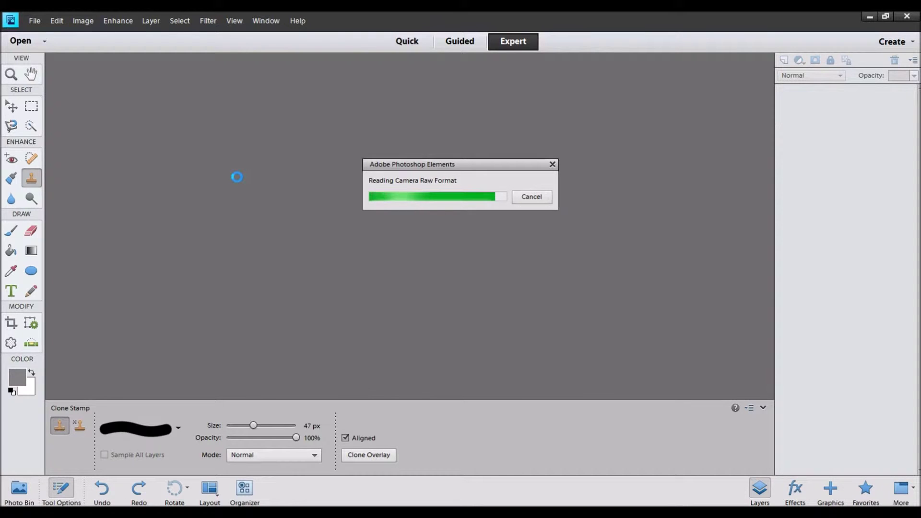
# Turn the Background into a regular layer, converting the image to 8 bits per channel
pyautogui.keyDown('alt'); pyautogui.click(384, 206); pyautogui.keyUp('alt')
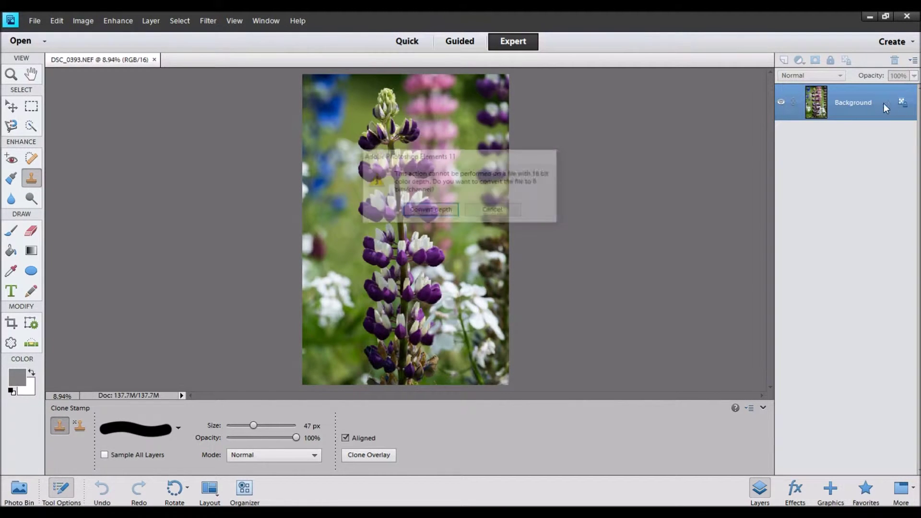
pyautogui.click(433, 213)
pyautogui.click(550, 177)
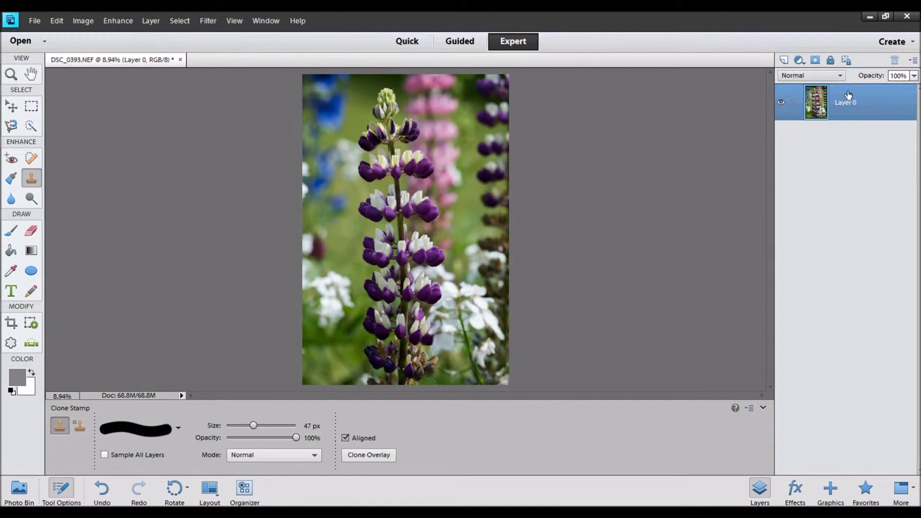
# Duplicate the photo layer, keeping the default name for the copy
pyautogui.rightClick(835, 104)
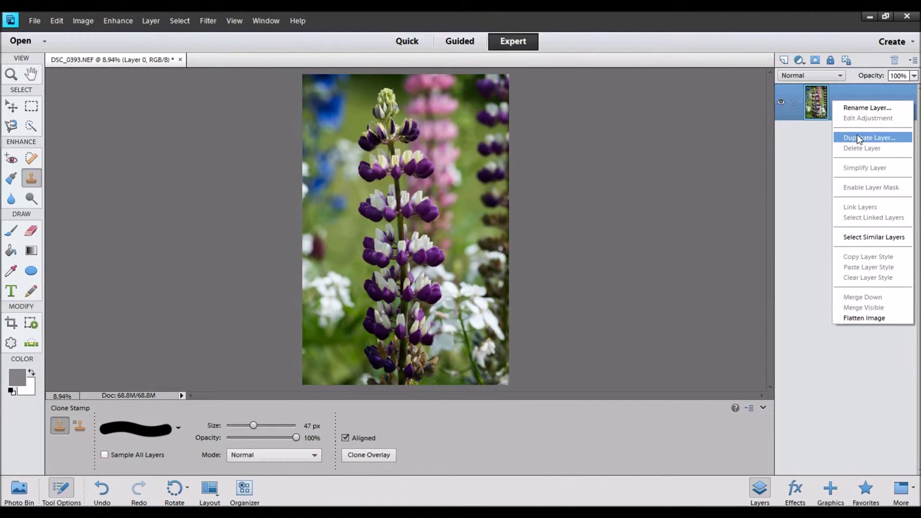
pyautogui.click(856, 138)
pyautogui.click(551, 168)
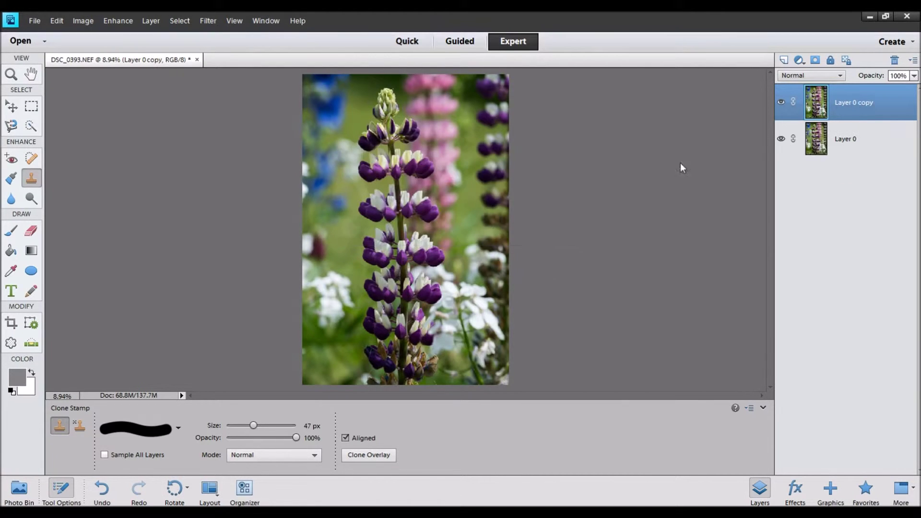
# Hide the original photo layer and make the duplicate the active layer
pyautogui.click(792, 148)
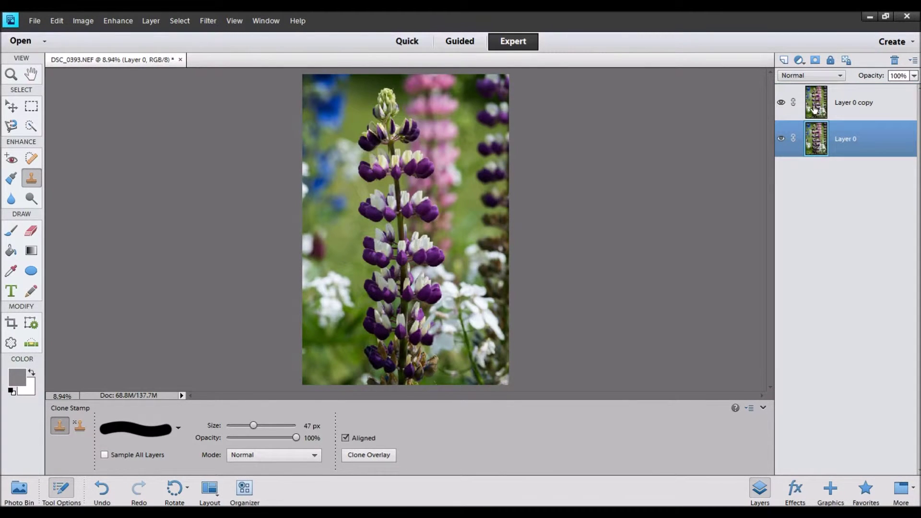
pyautogui.click(782, 138)
pyautogui.hotkey('alt', ']')
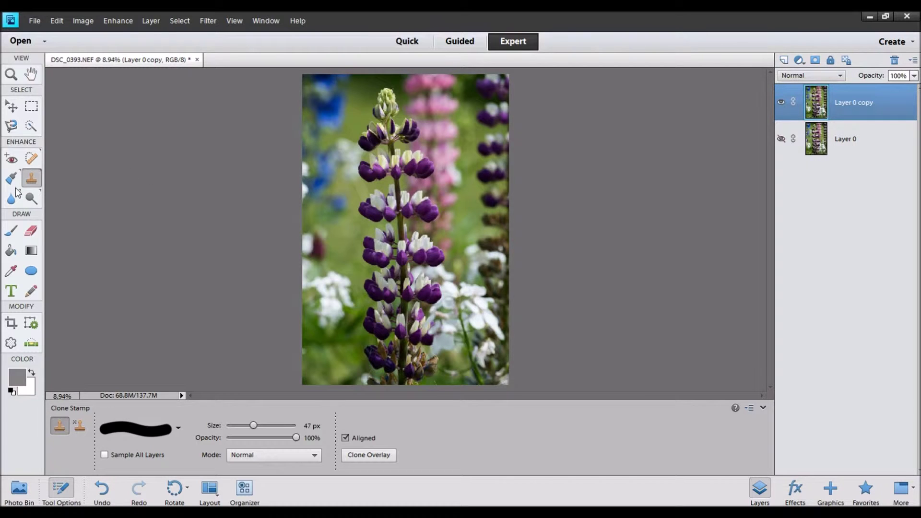
# Examine the flower's fine detail and sharpness at 1:1 size with the Hand tool
pyautogui.click(39, 82)
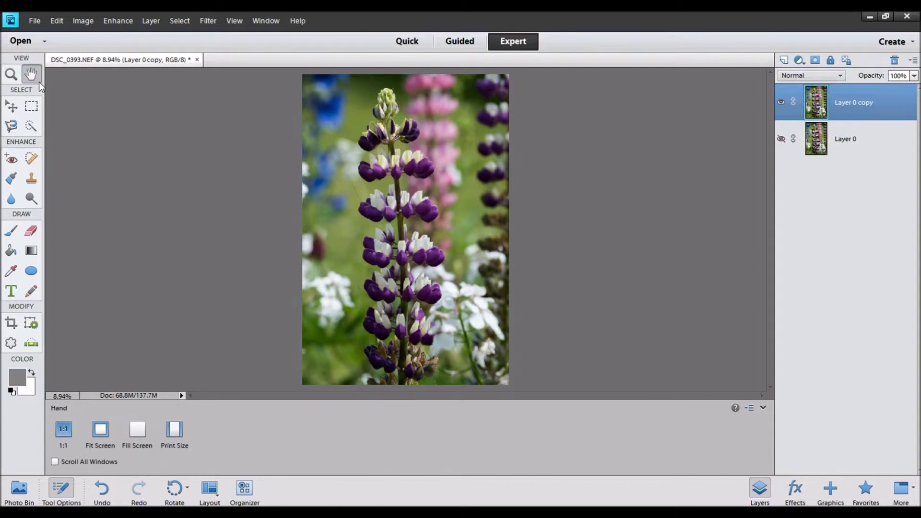
pyautogui.click(63, 430)
pyautogui.moveTo(363, 251); pyautogui.dragTo(404, 365)
pyautogui.moveTo(391, 208); pyautogui.dragTo(422, 379)
pyautogui.moveTo(426, 251); pyautogui.dragTo(448, 418)
pyautogui.moveTo(422, 237); pyautogui.dragTo(477, 426)
pyautogui.moveTo(429, 267); pyautogui.dragTo(419, 362)
pyautogui.moveTo(434, 232)
pyautogui.mouseDown()
pyautogui.moveTo(425, 324)
pyautogui.moveTo(436, 199)
pyautogui.mouseUp()
pyautogui.moveTo(458, 326)
pyautogui.mouseDown()
pyautogui.moveTo(442, 239)
pyautogui.moveTo(407, 173)
pyautogui.mouseUp()
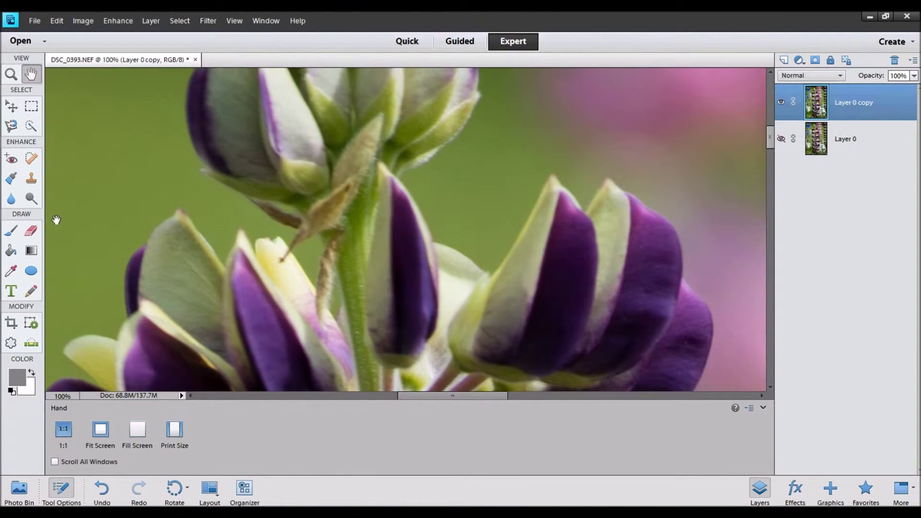
# Examine the lower part of the flower at print size, then fit the whole photo on screen
pyautogui.click(177, 428)
pyautogui.moveTo(415, 325); pyautogui.dragTo(401, 203)
pyautogui.moveTo(442, 356); pyautogui.dragTo(344, 117)
pyautogui.moveTo(402, 298); pyautogui.dragTo(483, 96)
pyautogui.moveTo(468, 256)
pyautogui.mouseDown()
pyautogui.moveTo(522, 137)
pyautogui.moveTo(488, 217)
pyautogui.mouseUp()
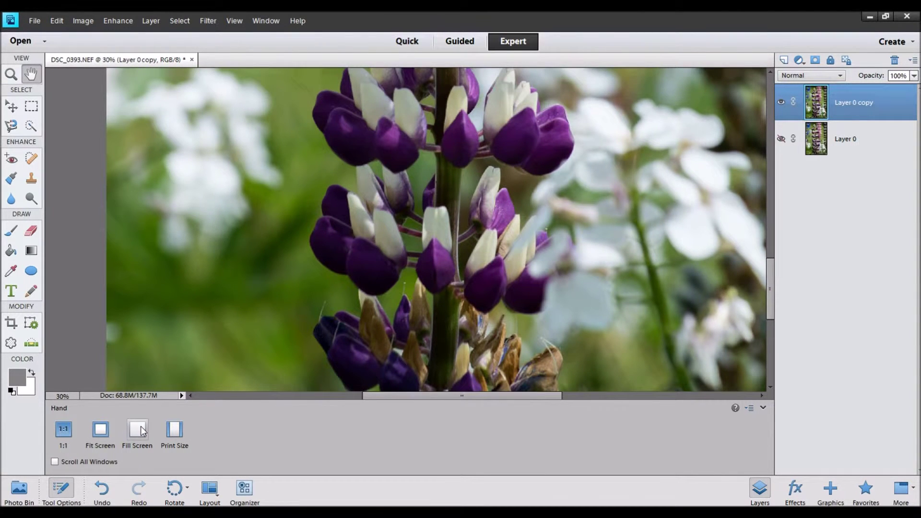
pyautogui.click(137, 430)
pyautogui.click(101, 430)
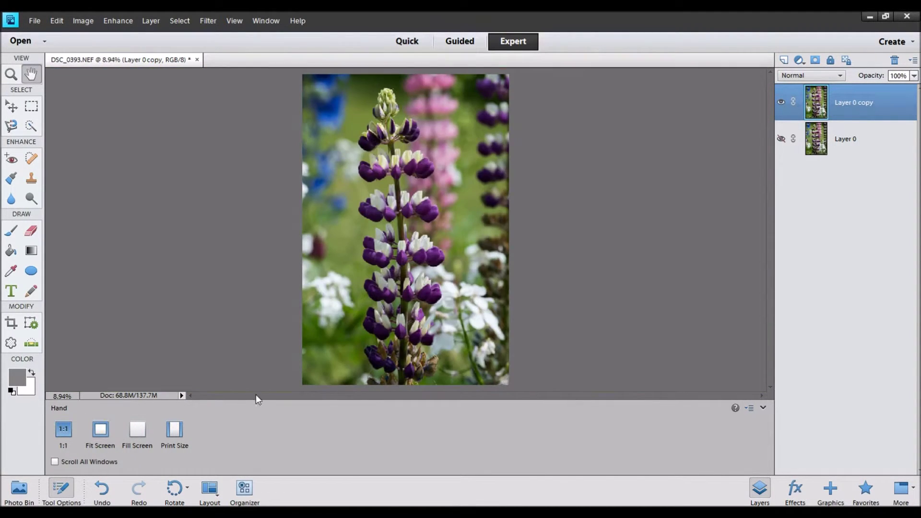
# Switch to Quick editing mode and apply a Smart Fix of 12 to the photo
pyautogui.click(406, 42)
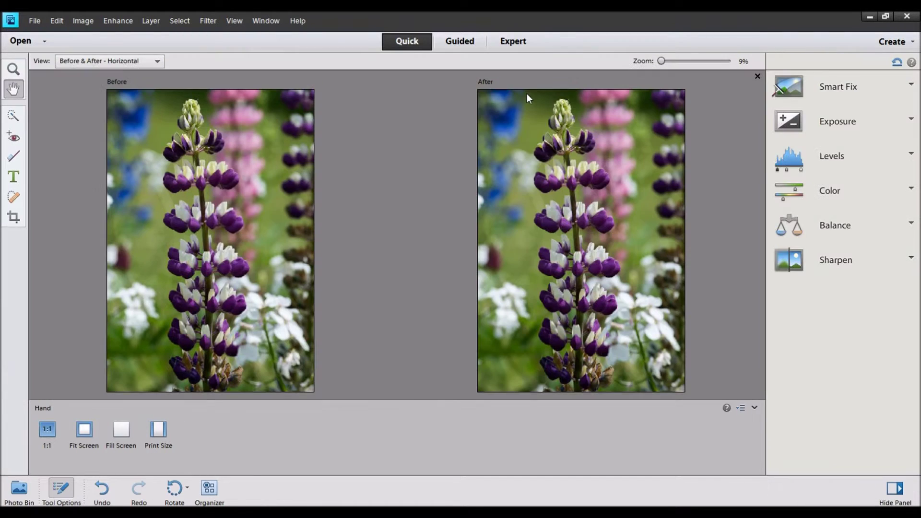
pyautogui.click(843, 92)
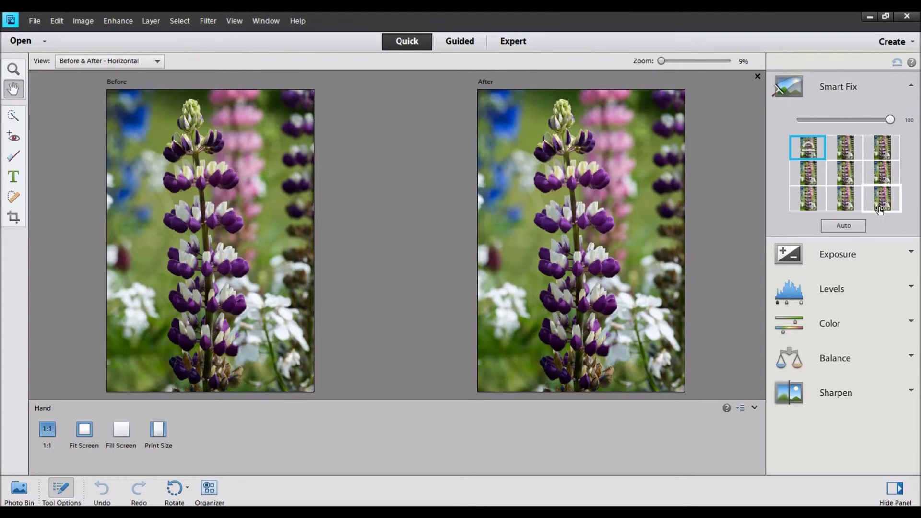
pyautogui.click(845, 147)
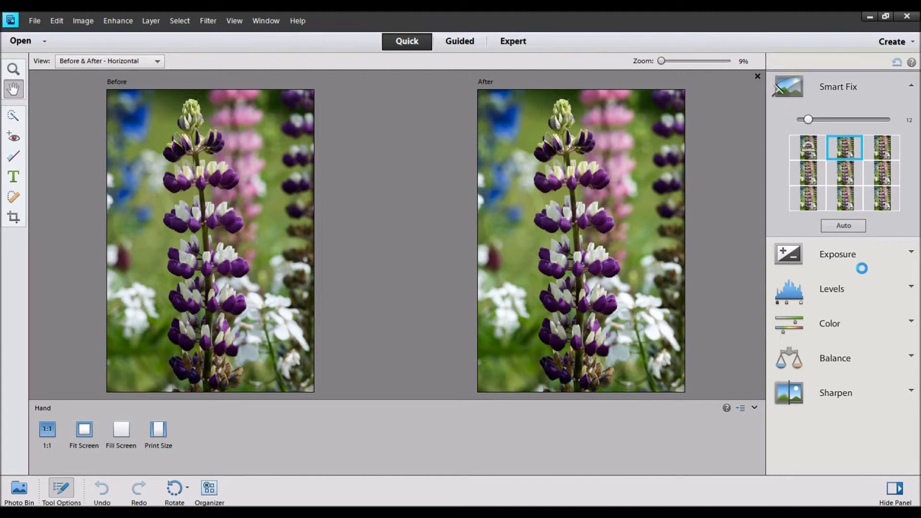
# Go through the Levels shadows, midtones and highlights adjustments, nudging the midtones slightly up
pyautogui.click(859, 253)
pyautogui.click(848, 153)
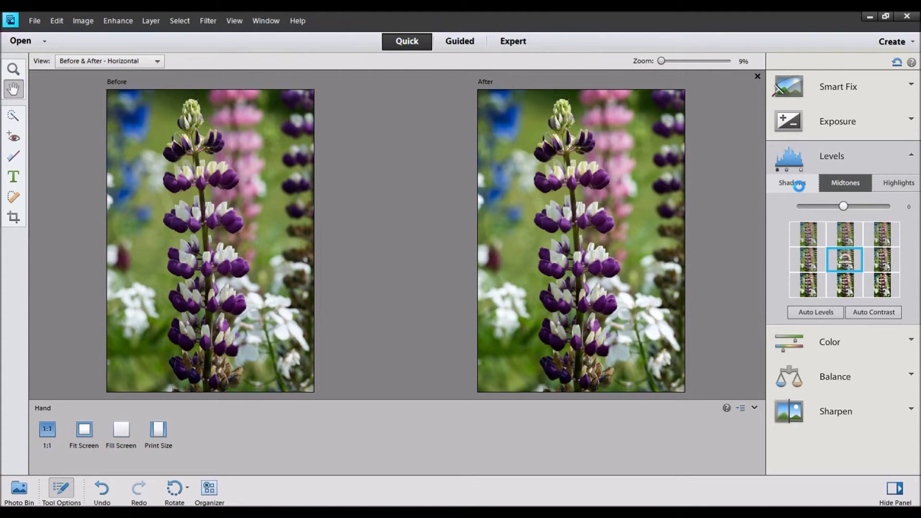
pyautogui.click(796, 185)
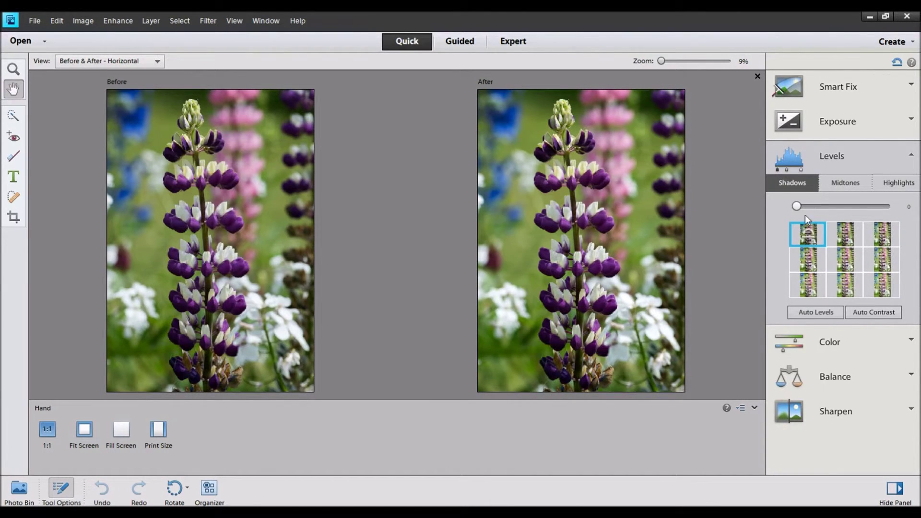
pyautogui.click(843, 187)
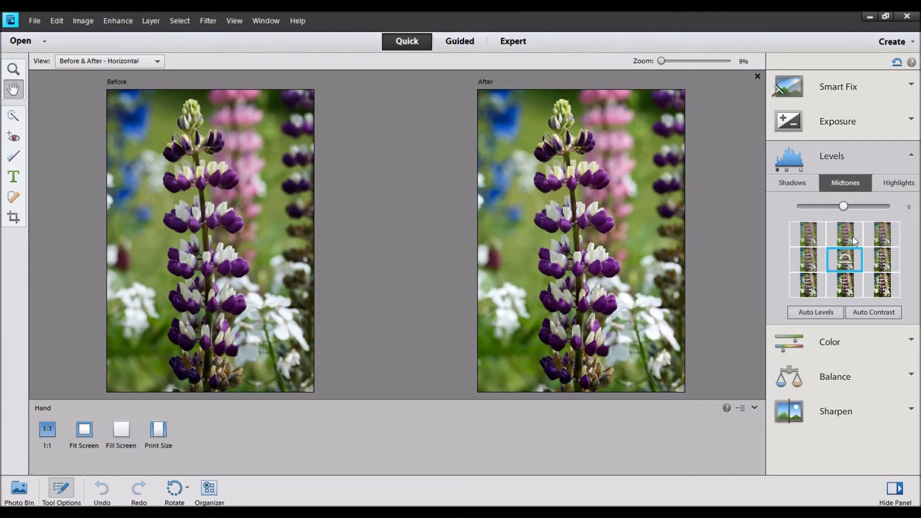
pyautogui.moveTo(849, 210); pyautogui.dragTo(848, 210)
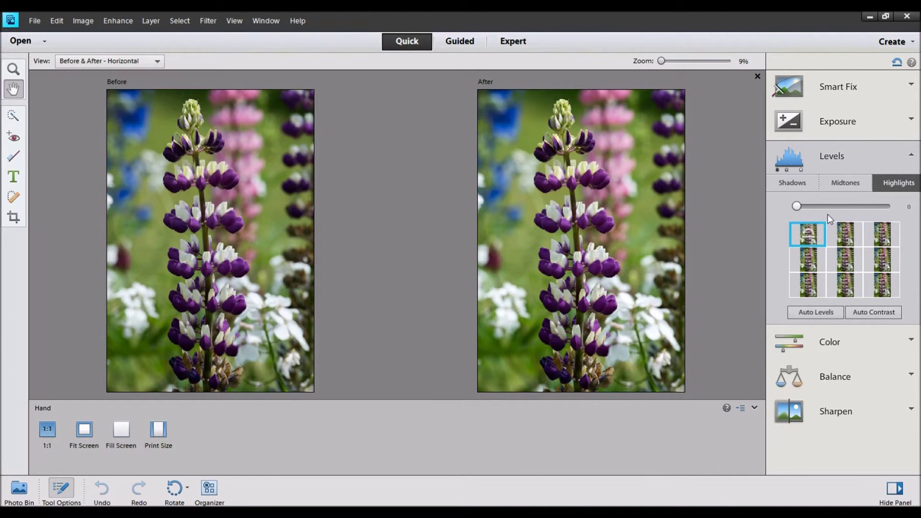
pyautogui.click(909, 155)
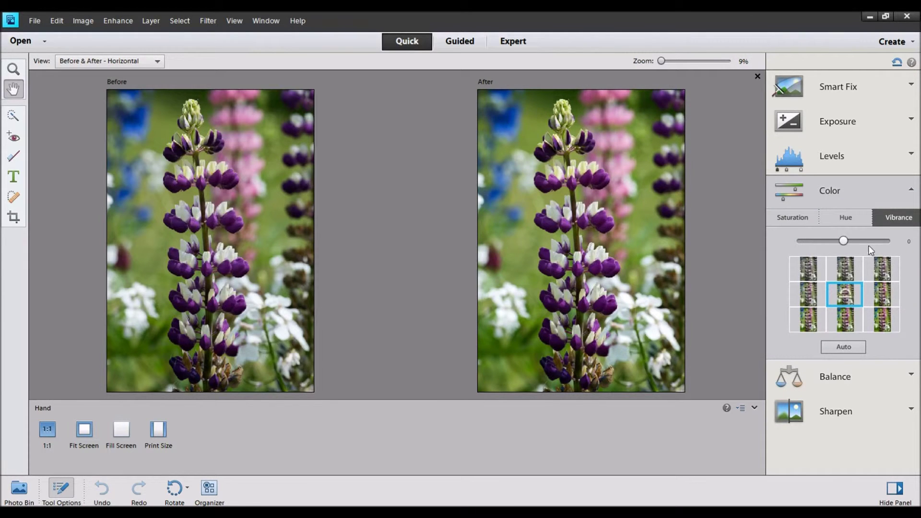
# Slightly increase the photo's color saturation and vibrance
pyautogui.click(797, 220)
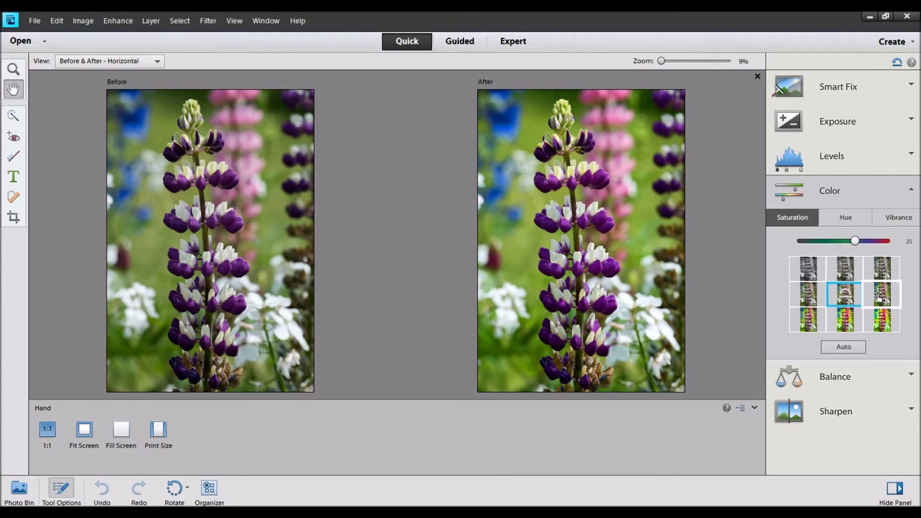
pyautogui.click(847, 241)
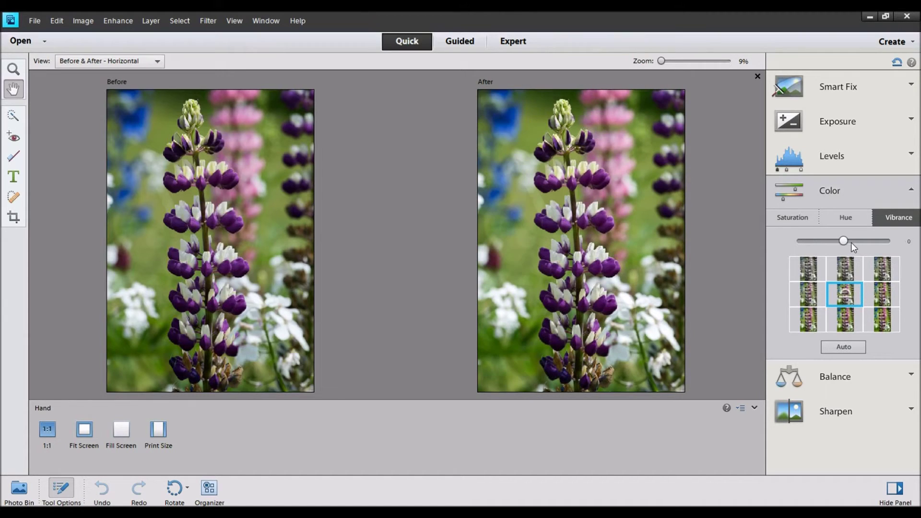
pyautogui.moveTo(851, 244); pyautogui.dragTo(853, 243)
# Warm the photo by setting the color balance temperature to 53, and return to Expert mode
pyautogui.click(911, 190)
pyautogui.click(851, 222)
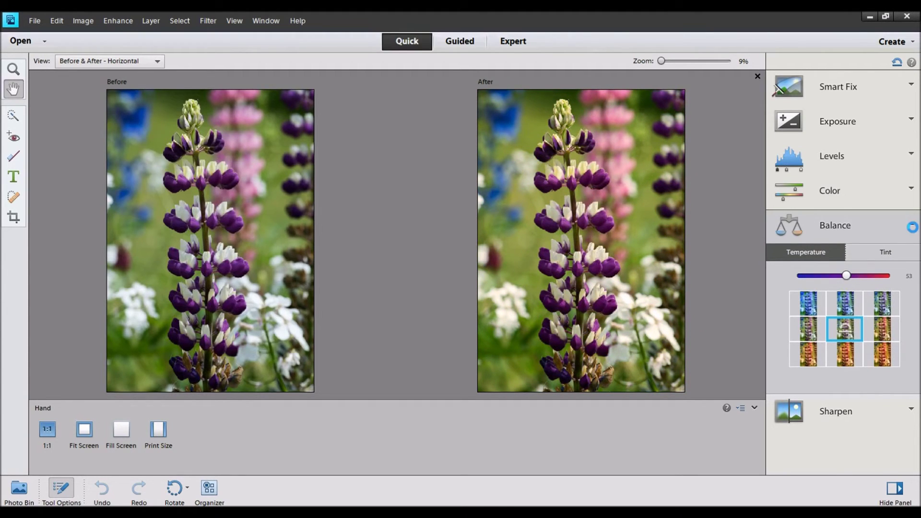
pyautogui.click(504, 43)
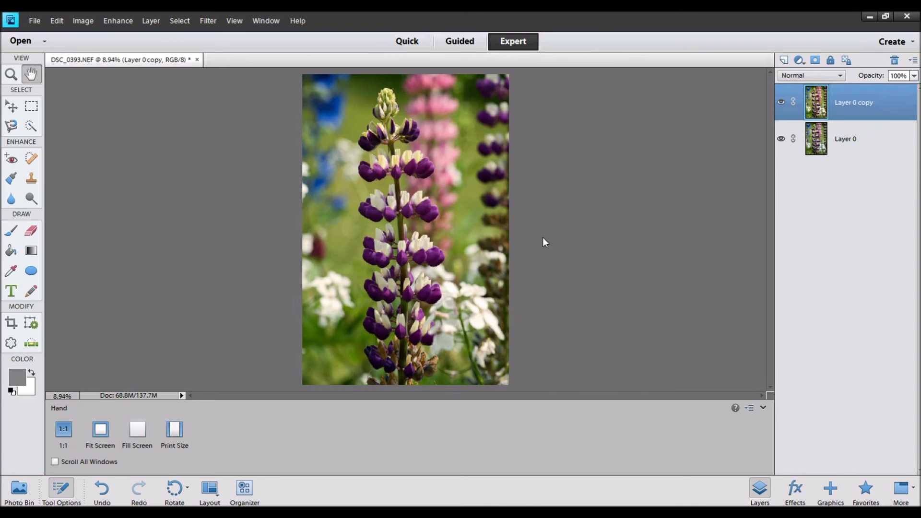
# Switch to Voice Recorder and stop the audio recording
pyautogui.hotkey('alt', 'Tab')
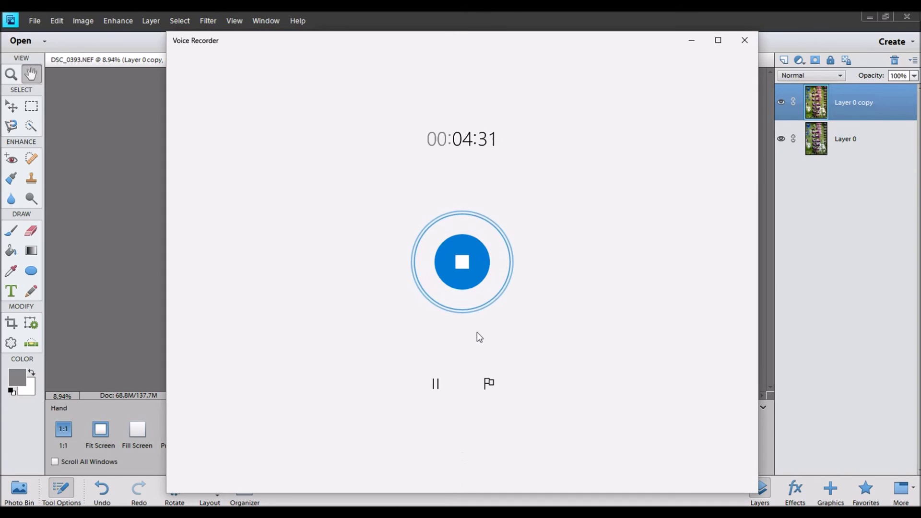
pyautogui.click(471, 262)
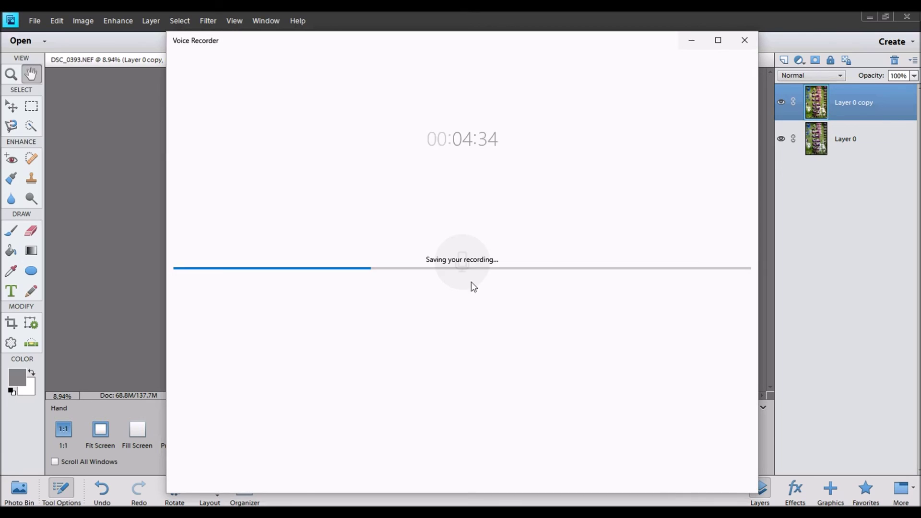